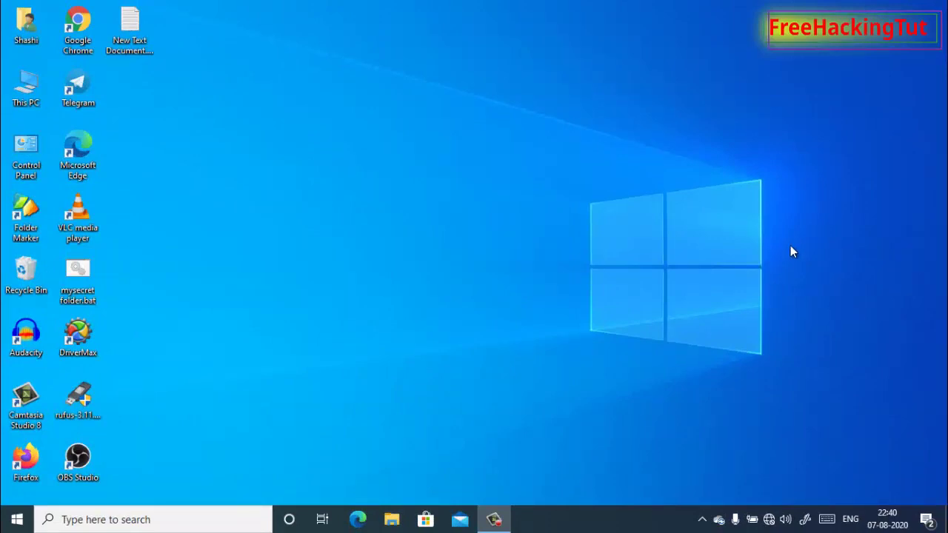
- Open Settings' Privacy > Speech page and confirm online speech recognition is on
left_click(17, 518)
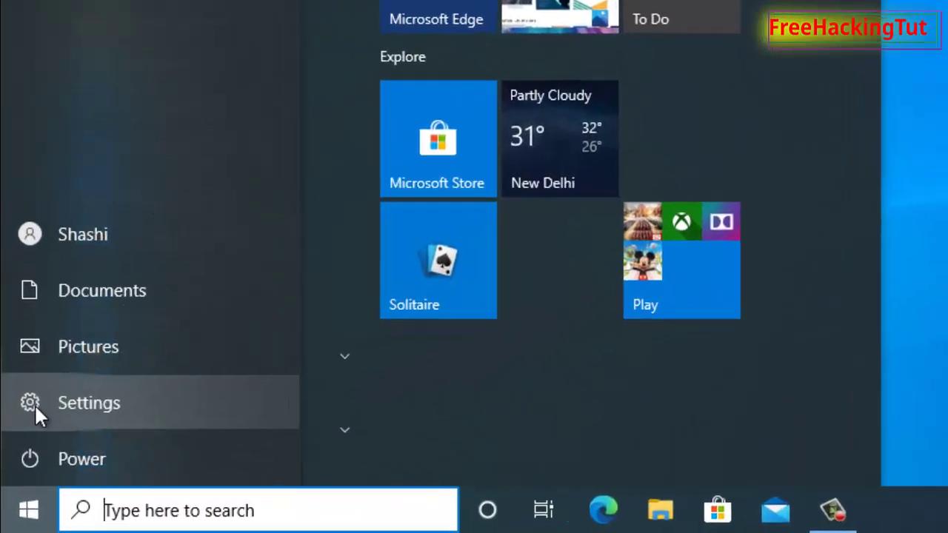
left_click(20, 456)
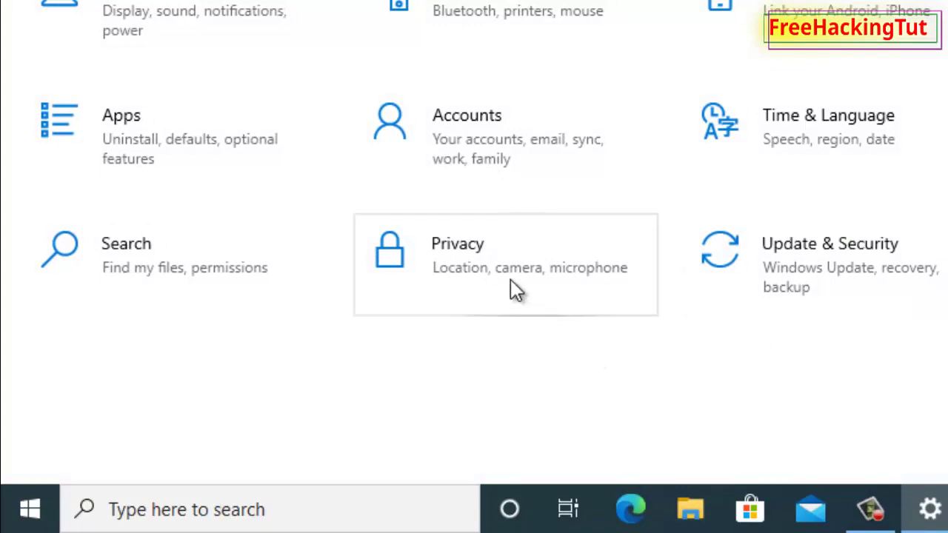
left_click(493, 271)
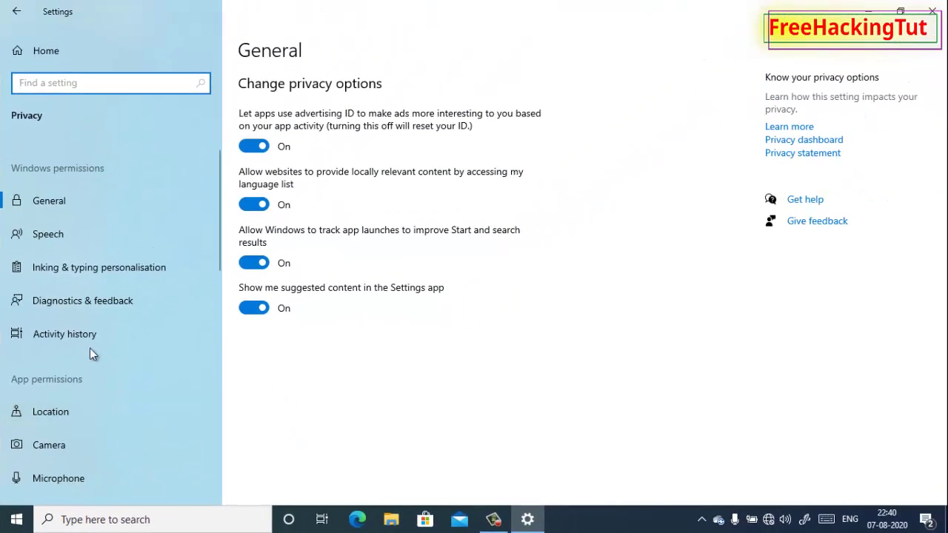
left_click(61, 237)
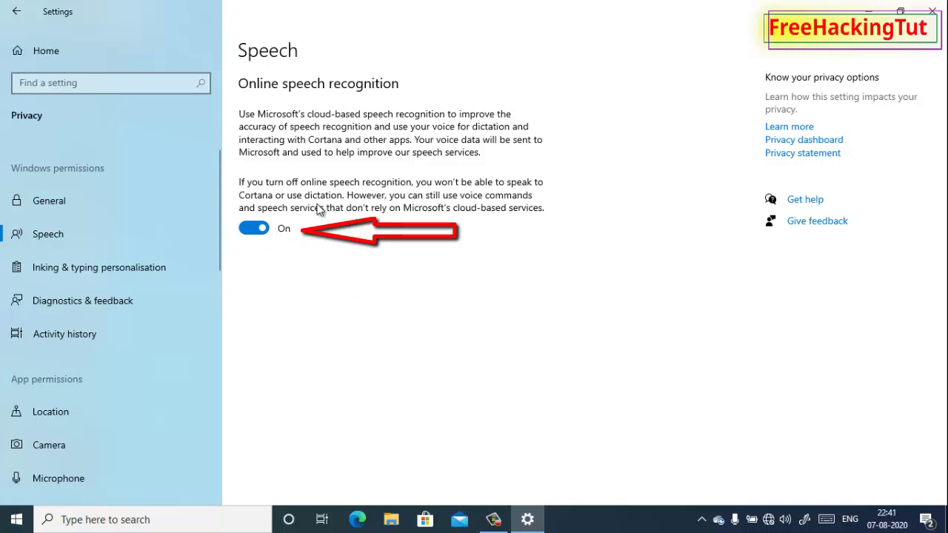
scroll(90, 375, "down", 3)
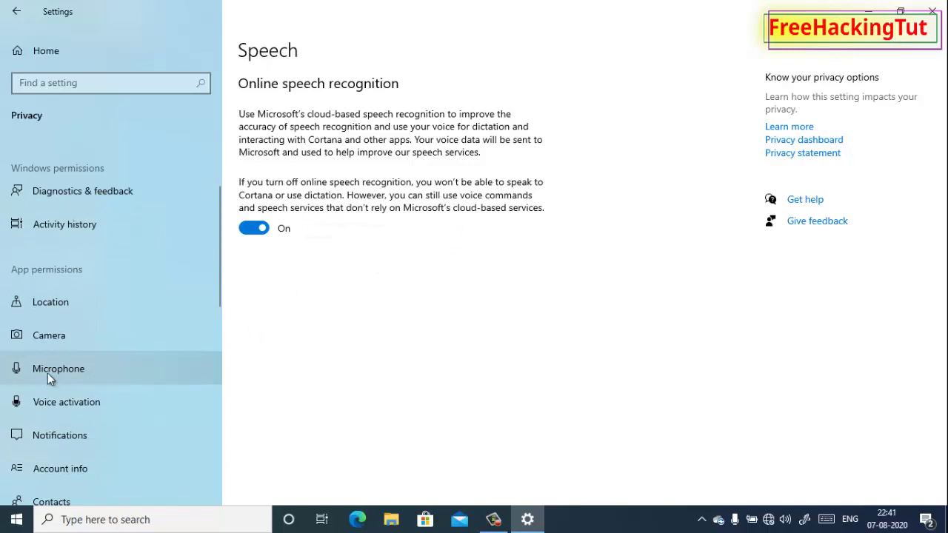
- Check that apps and desktop apps may use the microphone, then close Settings
left_click(47, 370)
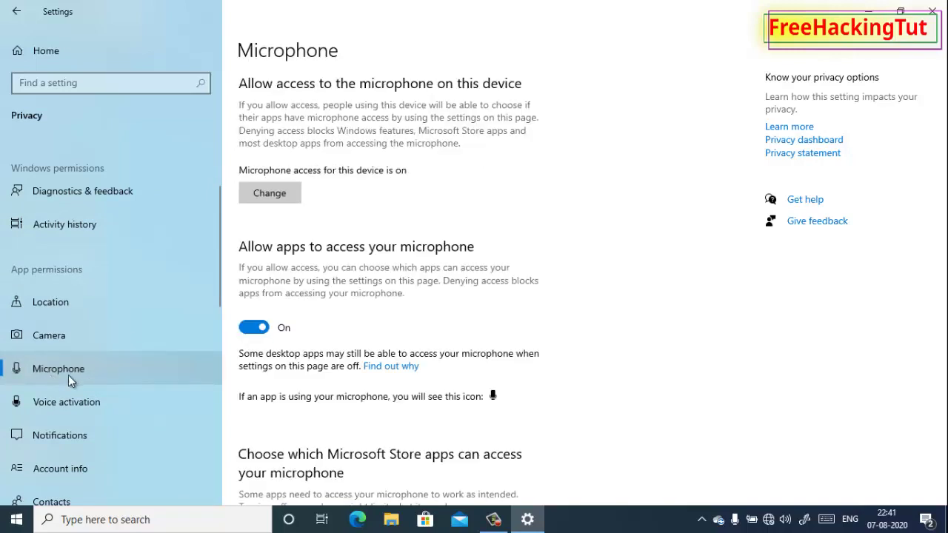
scroll(311, 300, "down", 1)
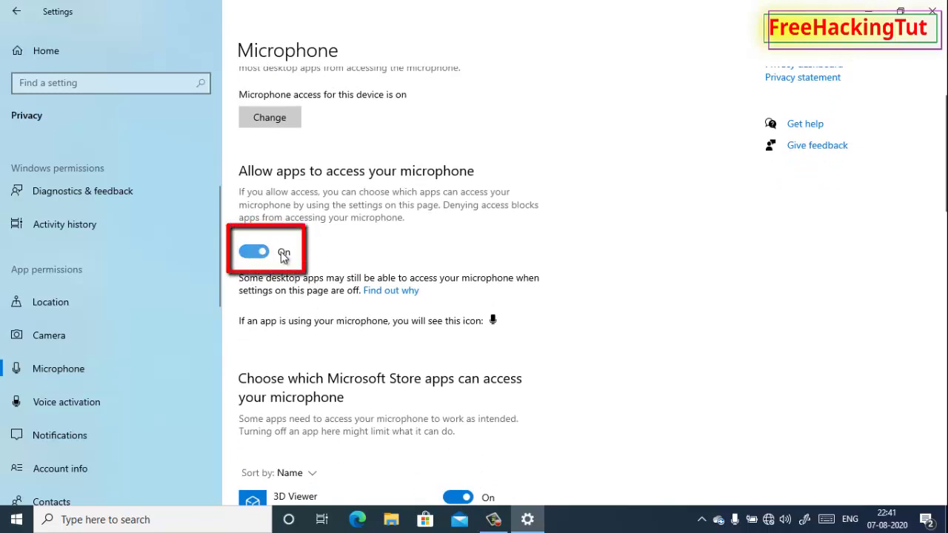
scroll(286, 263, "down", 3)
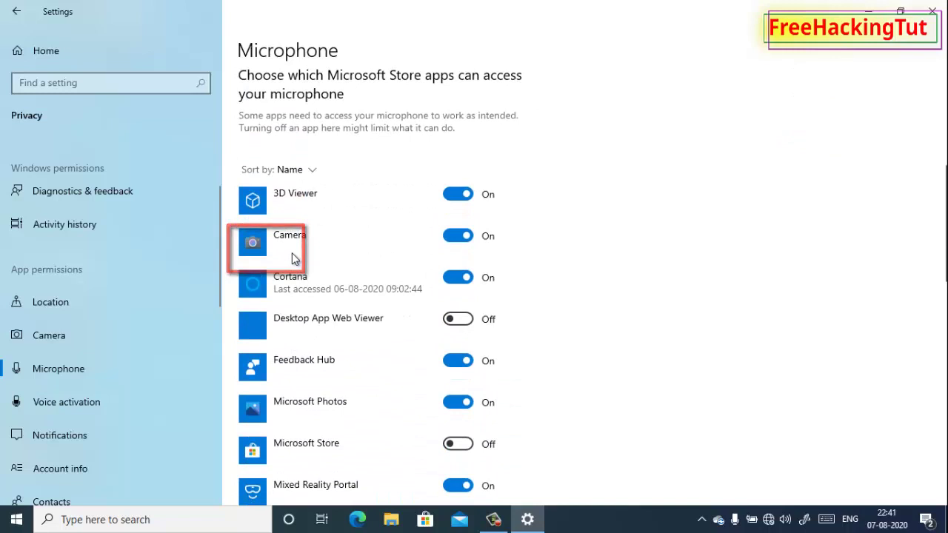
scroll(290, 260, "down", 5)
scroll(294, 259, "down", 2)
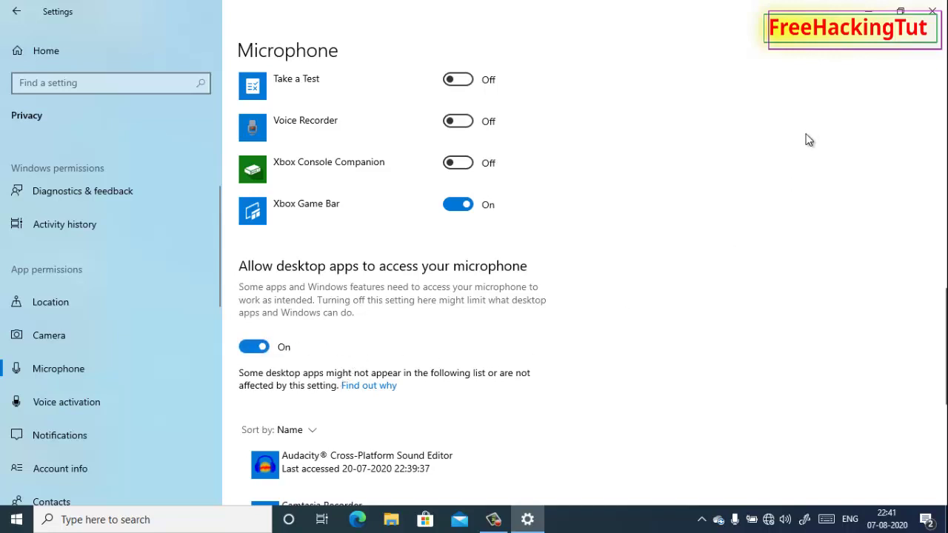
left_click(932, 11)
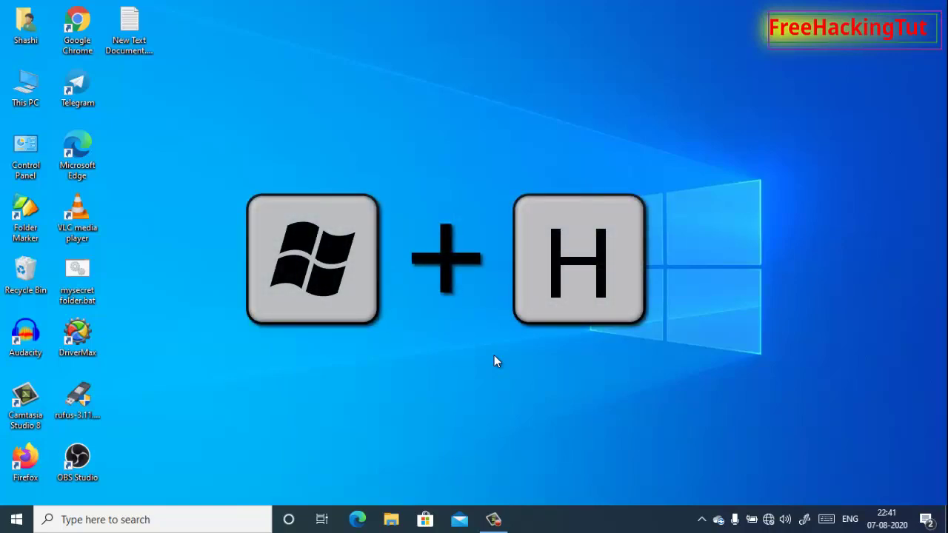
- Start dictation with Win+H and connect to the available secured Wi-Fi network
key("super+h")
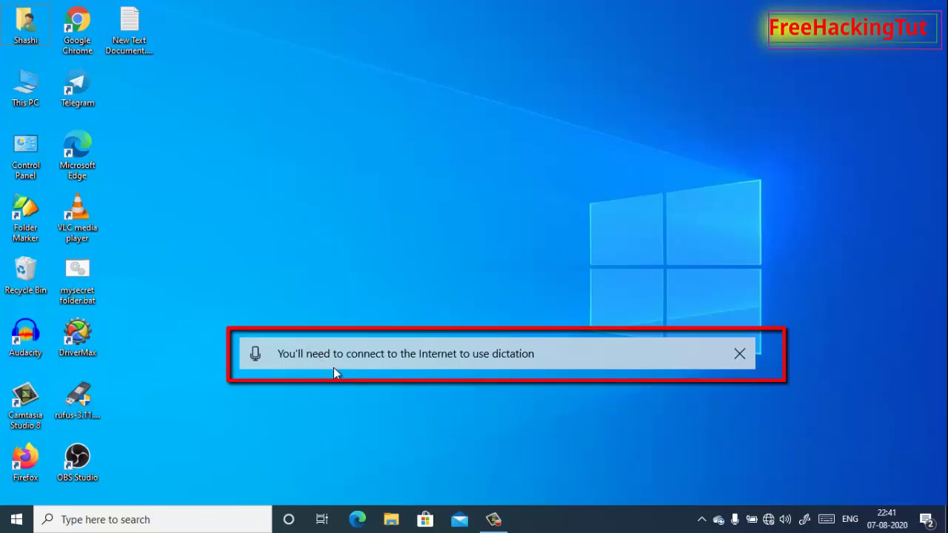
left_click(769, 519)
left_click(796, 128)
left_click(892, 191)
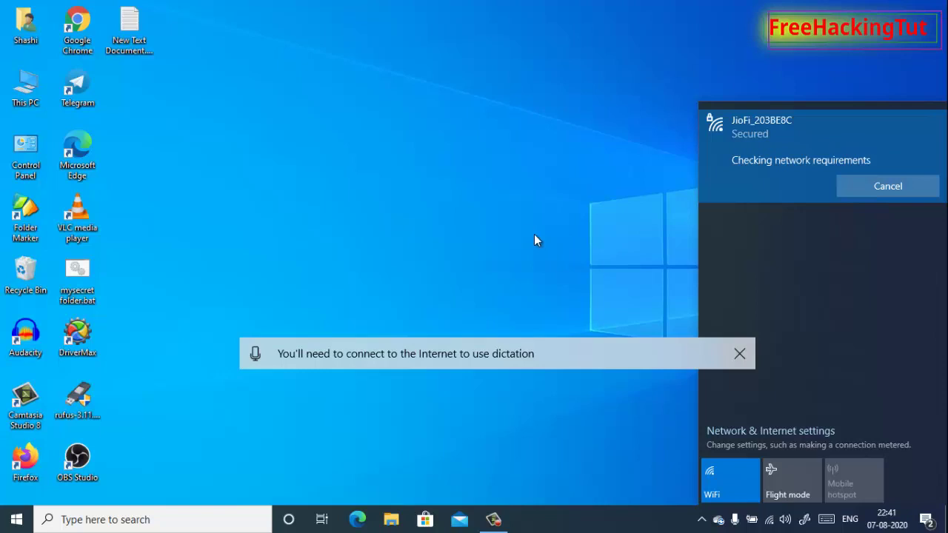
left_click(560, 239)
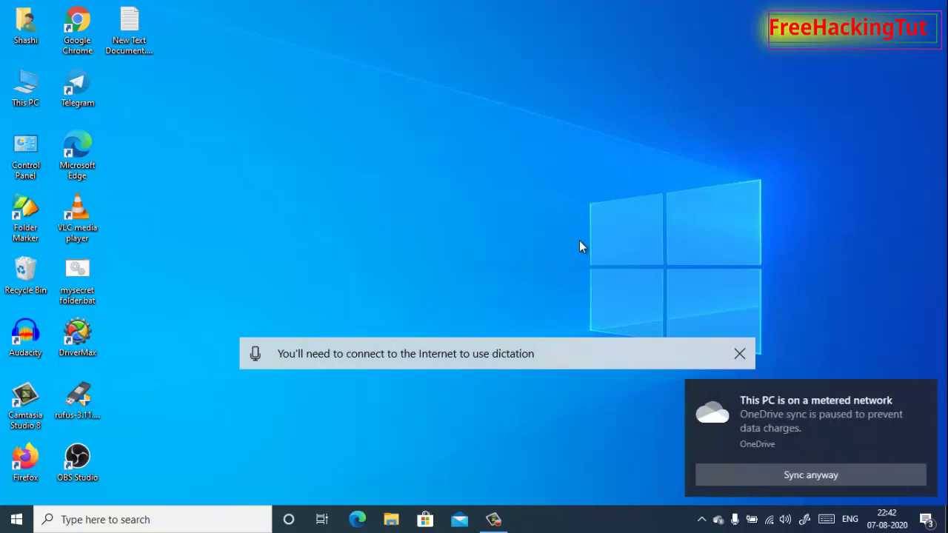
- Search the Start menu for 'word' and launch Microsoft Office Word 2007
left_click(17, 519)
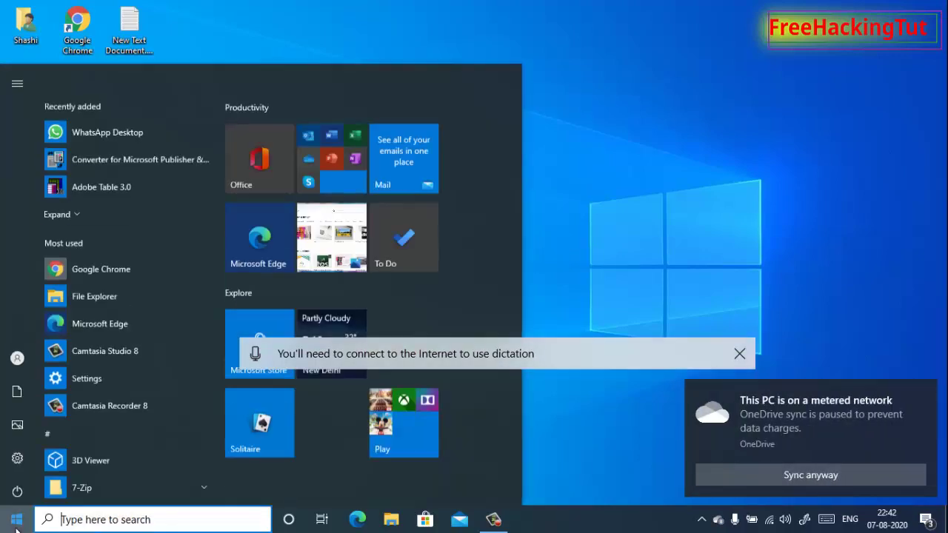
type("w")
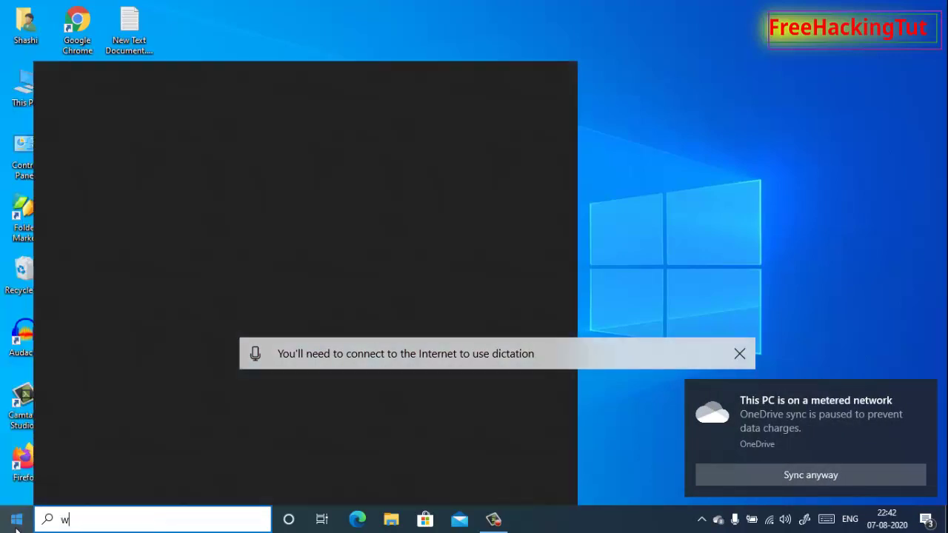
type("ord")
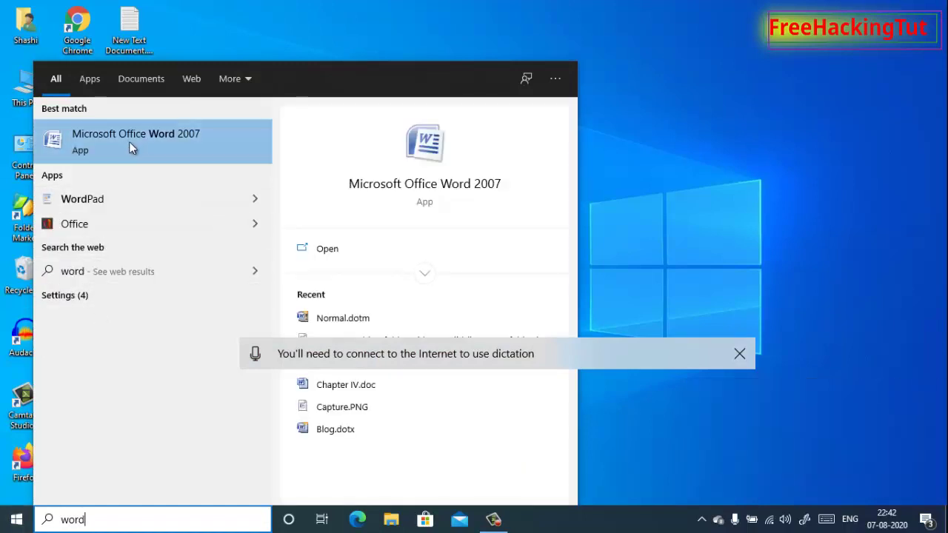
left_click(129, 143)
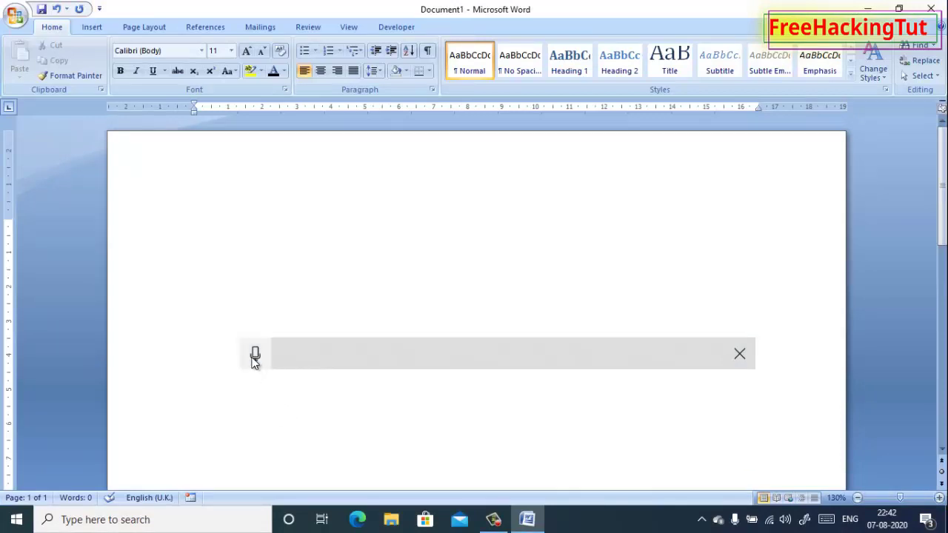
- Dictate a 20-word sentence about Windows 10 dictation into Word, then minimize Word
left_click(255, 355)
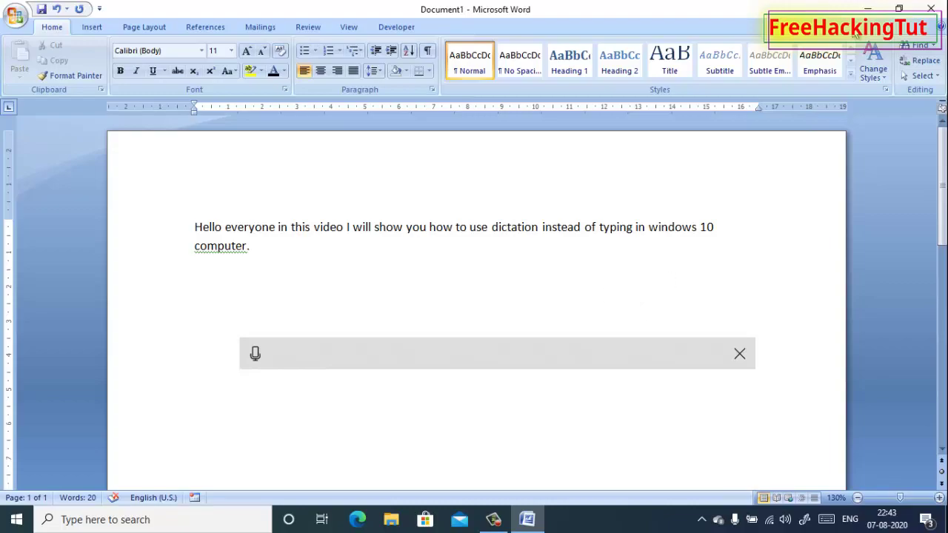
left_click(870, 8)
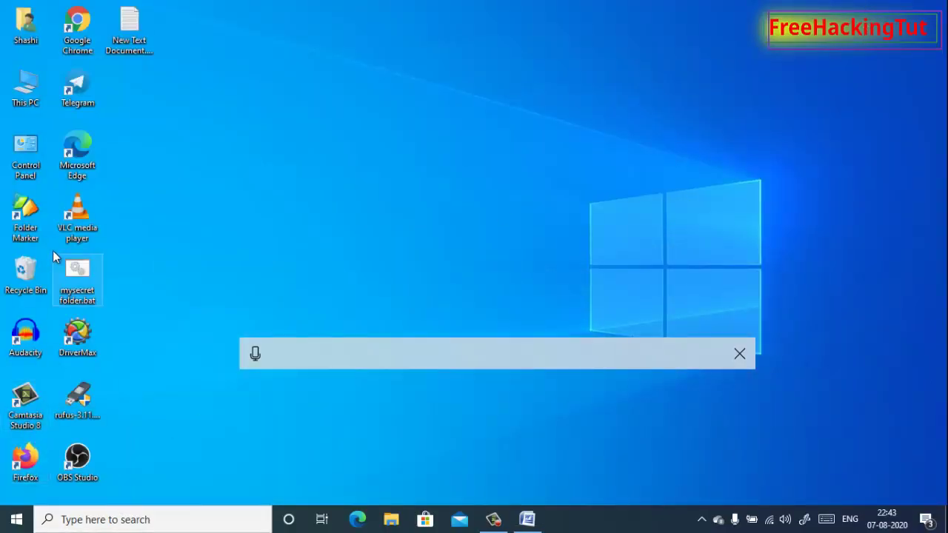
- Open Chrome in a fresh tab and dictate a Google search for 'windows'
double_click(77, 40)
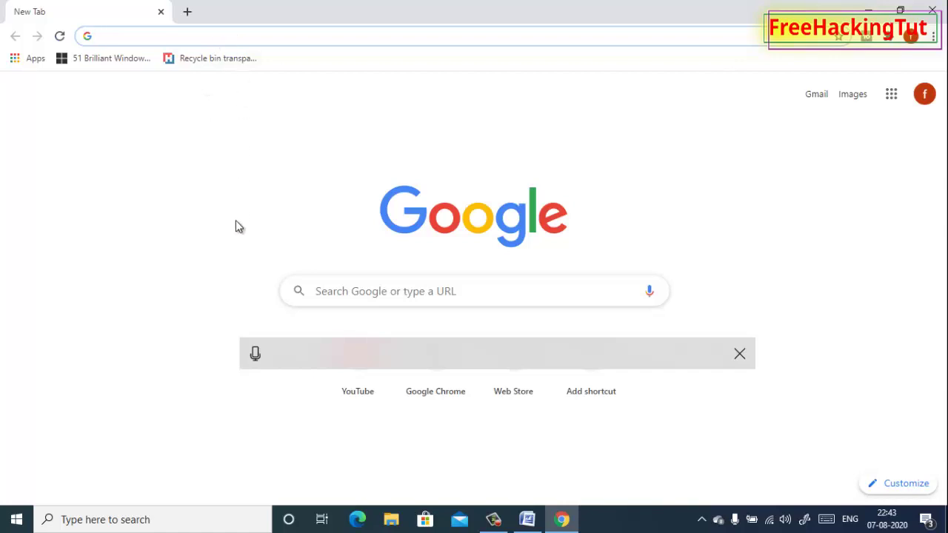
left_click(255, 358)
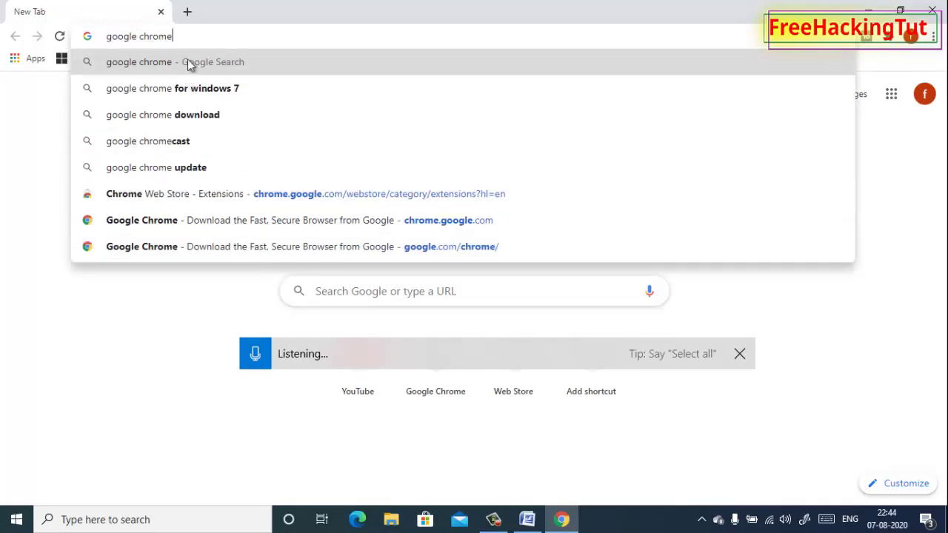
left_click(187, 11)
left_click(160, 11)
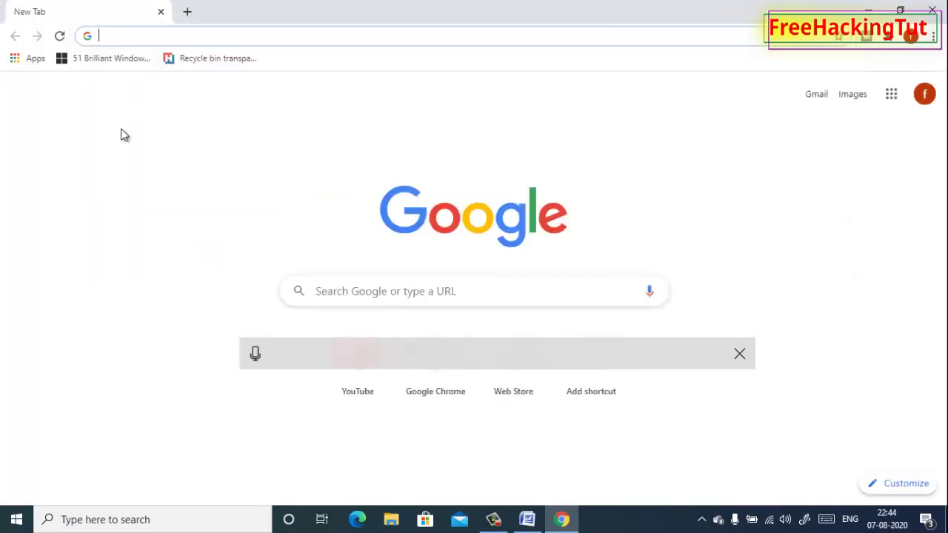
left_click(254, 355)
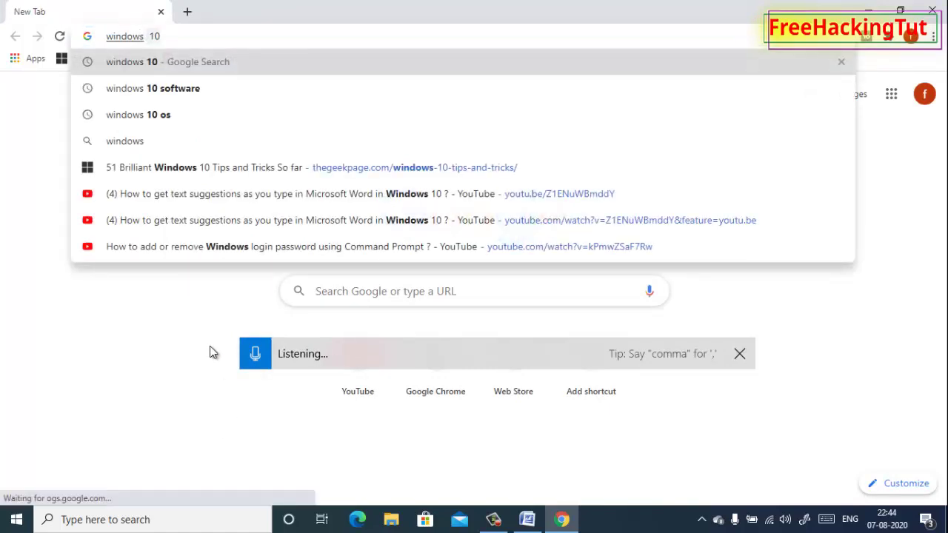
key("BackSpace")
key("BackSpace")
key("BackSpace")
key("Return")
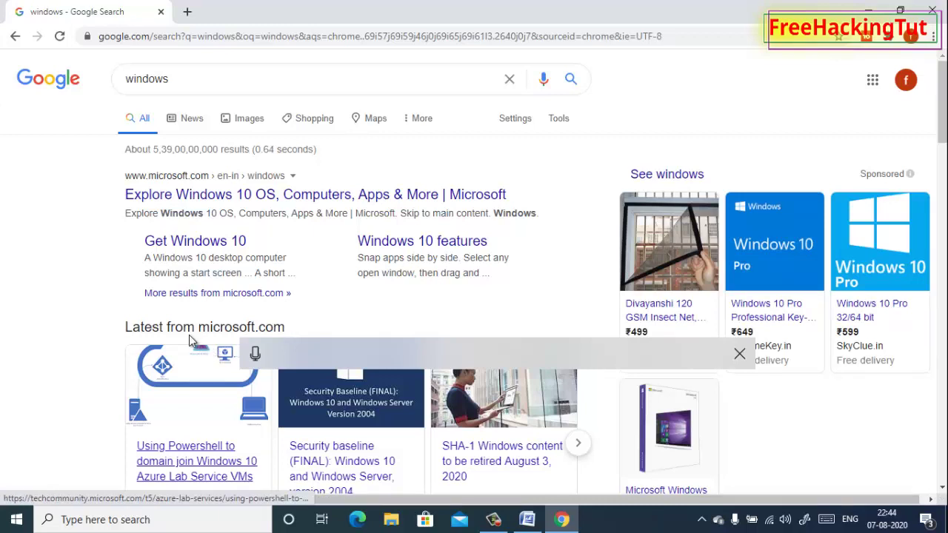
- Replace the query by dictation and search Google for 'Youtube.com'
left_click(215, 88)
left_click(255, 355)
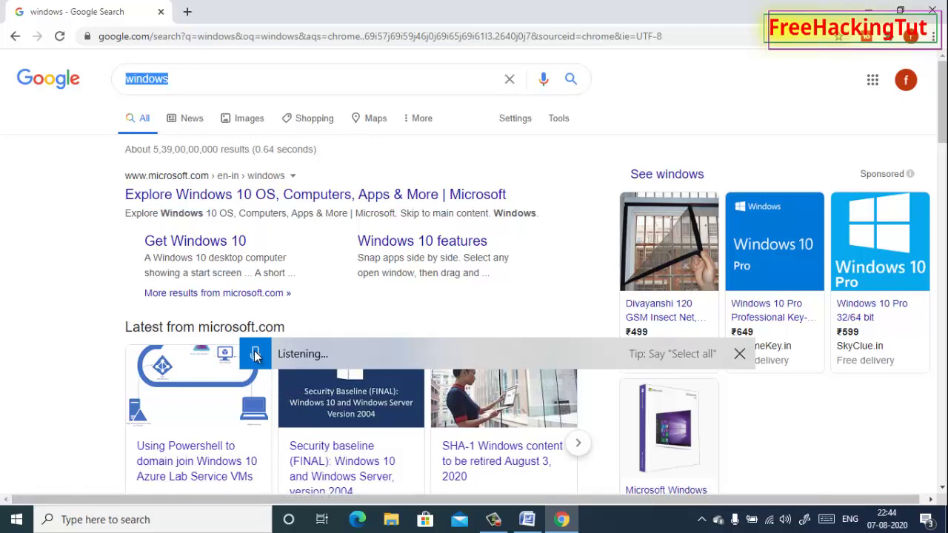
type("Youtube.com")
key("Return")
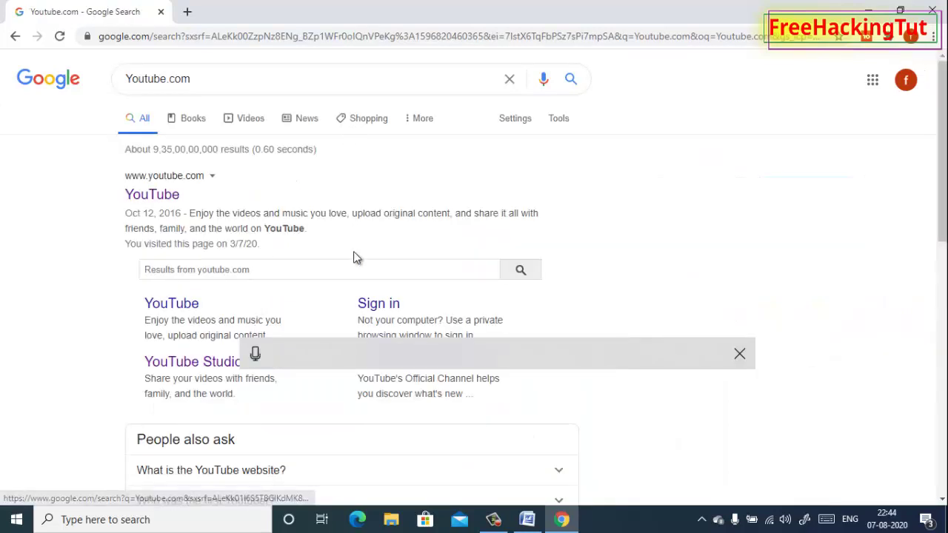
- In a fresh tab, dictate a search for 'what is computer', then close Chrome
left_click(188, 11)
left_click(161, 11)
type("what is computer")
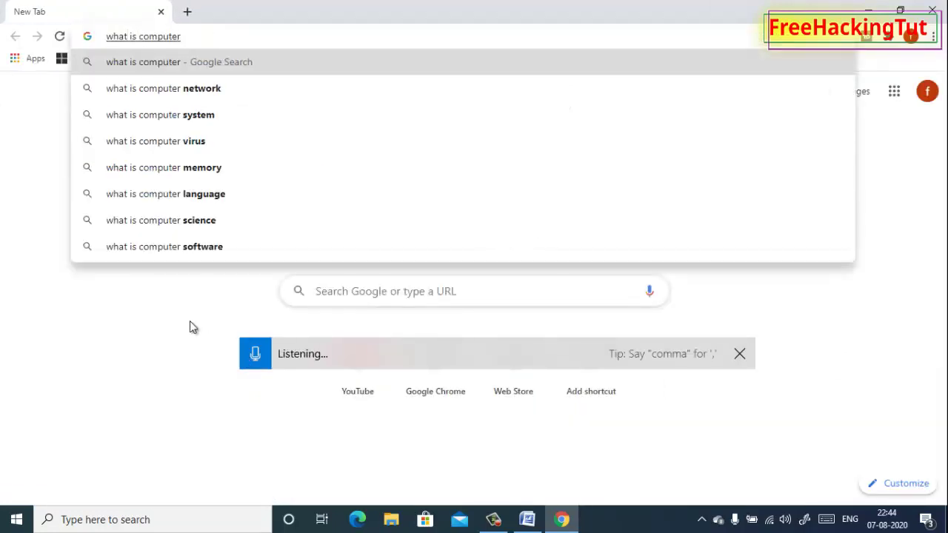
key("Return")
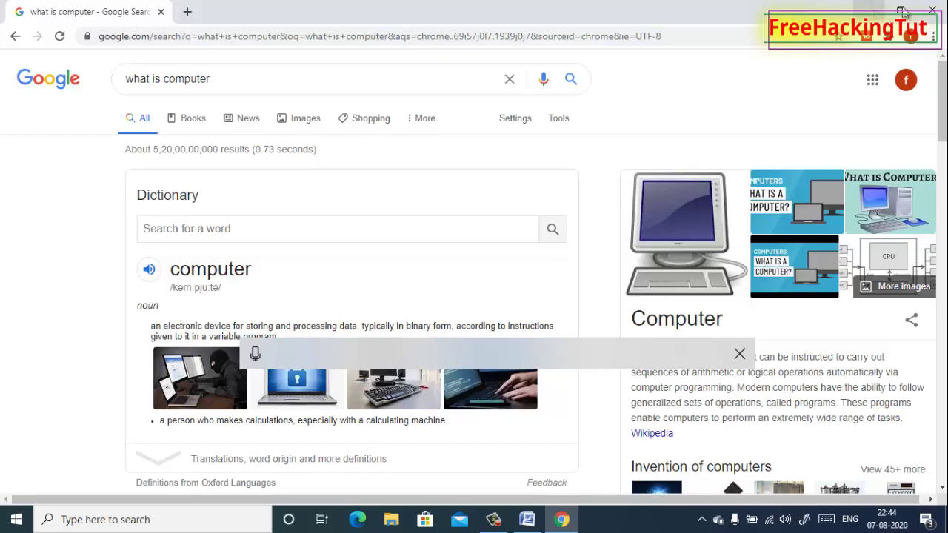
left_click(930, 12)
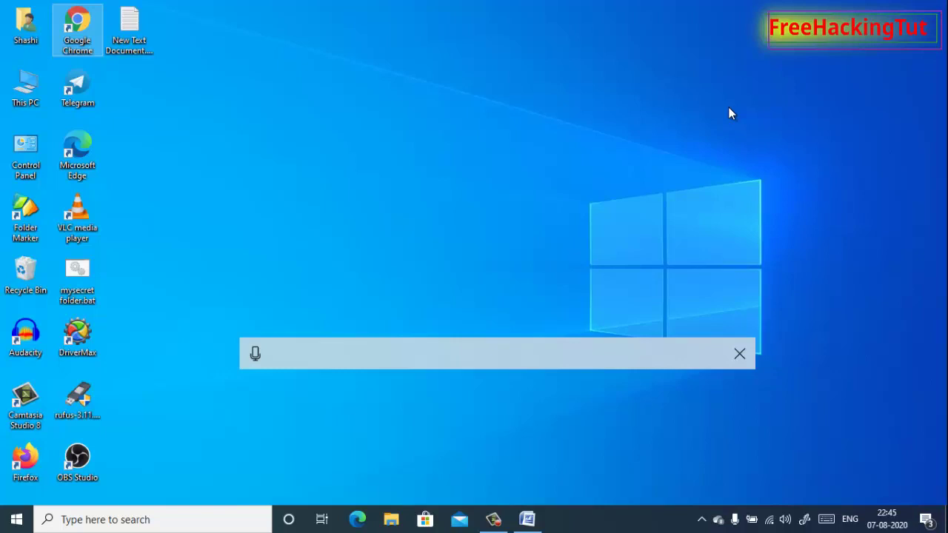
- Move the New Text Document icon aside and rename it 'My document.txt' by dictation
left_click_drag(126, 50, 230, 113)
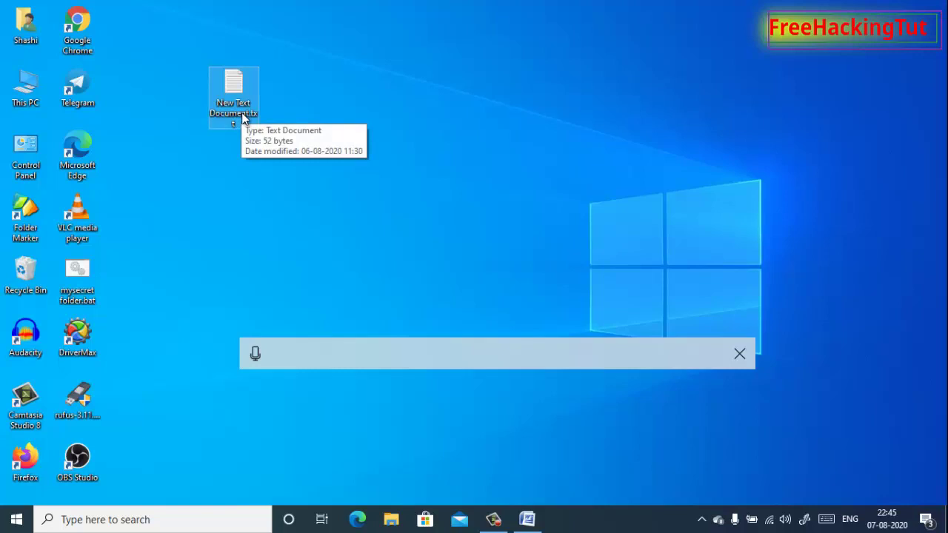
right_click(237, 109)
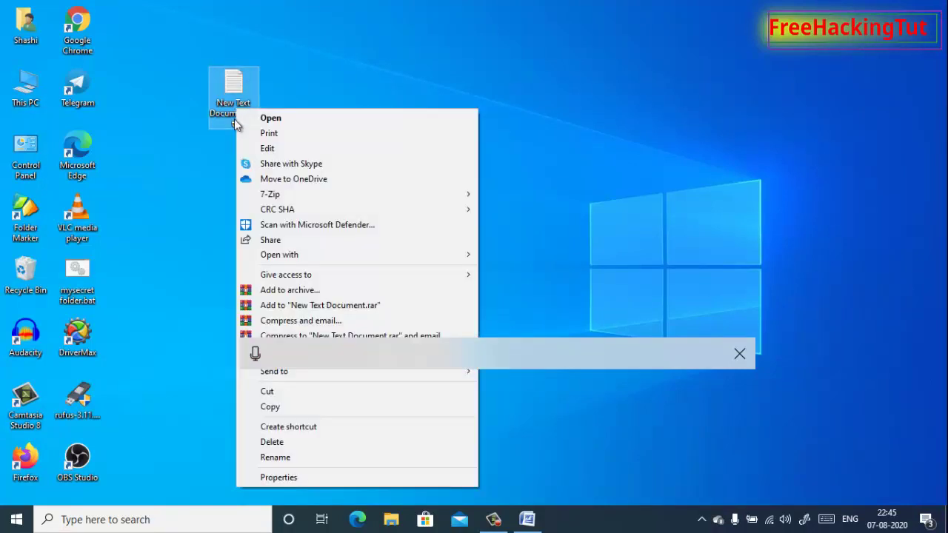
left_click(289, 459)
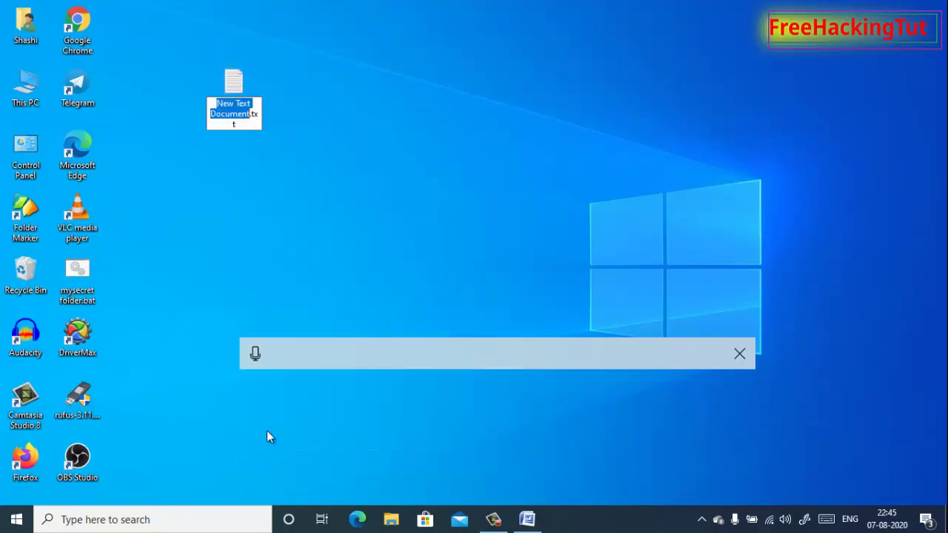
left_click(250, 362)
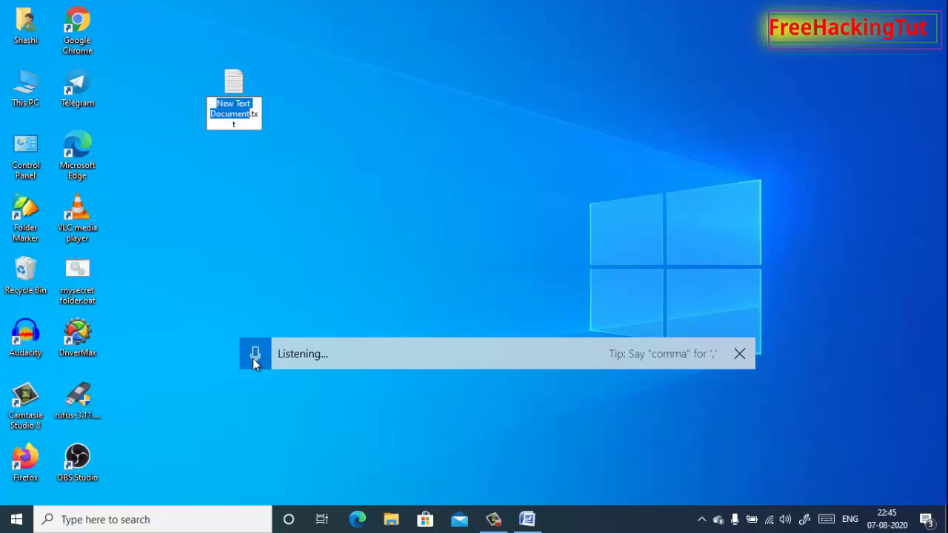
type("My document")
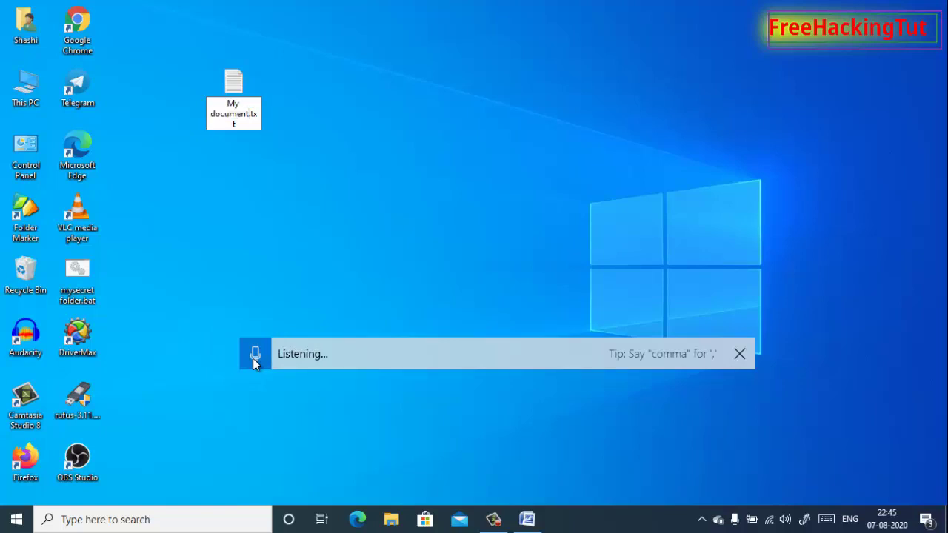
type(" stop dictation")
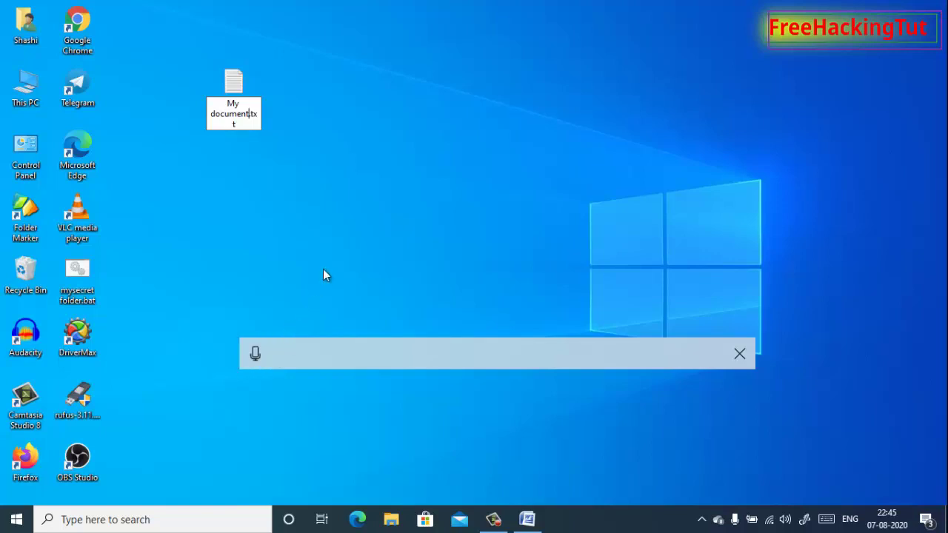
key("Return")
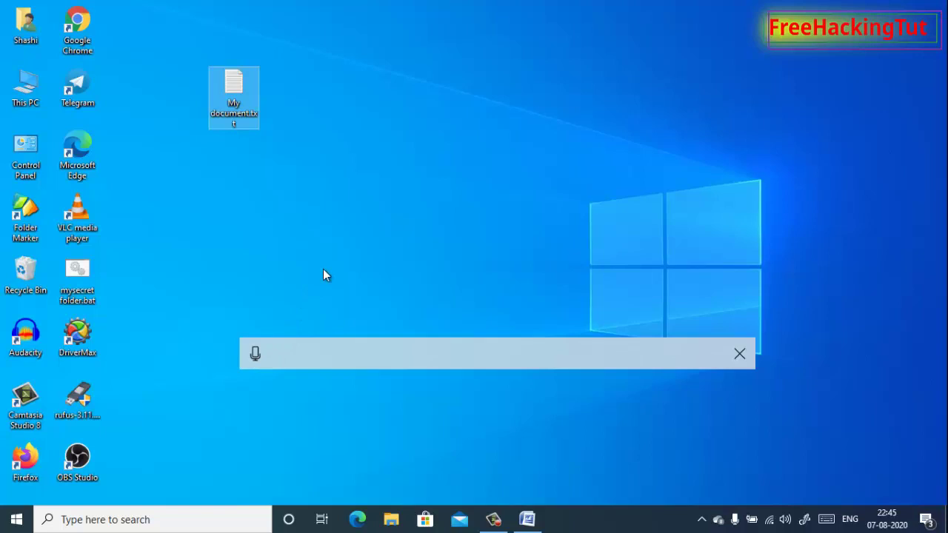